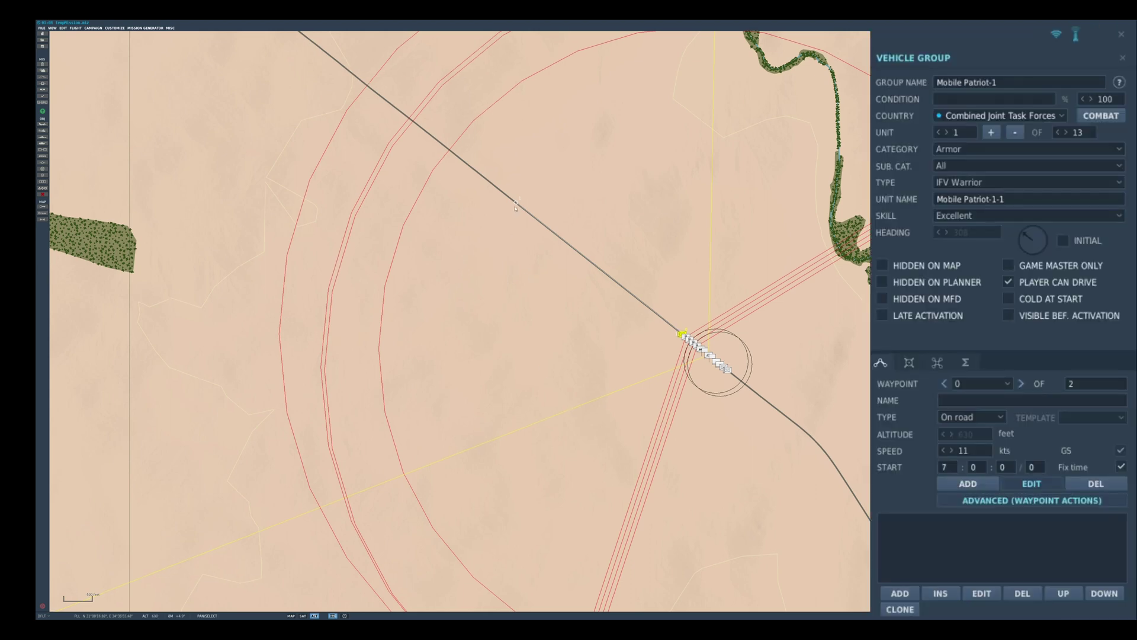
- Deselect the 13-unit Mobile Patriot-1 convoy on the road by clicking empty map
{"action": "left_click", "coordinate": [515, 206]}
- Delete Mobile Patriot-1's waypoint 1 and set waypoint 0's type to Off road
{"action": "left_click", "coordinate": [516, 203]}
{"action": "left_click", "coordinate": [1103, 485]}
{"action": "left_click", "coordinate": [965, 416]}
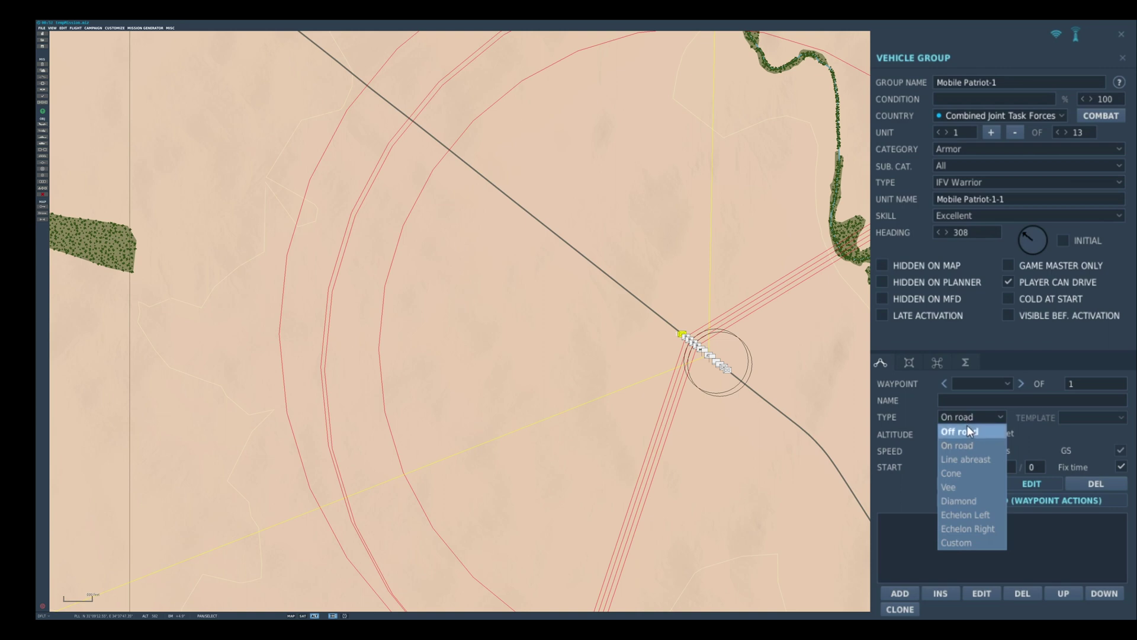
{"action": "left_click", "coordinate": [967, 427]}
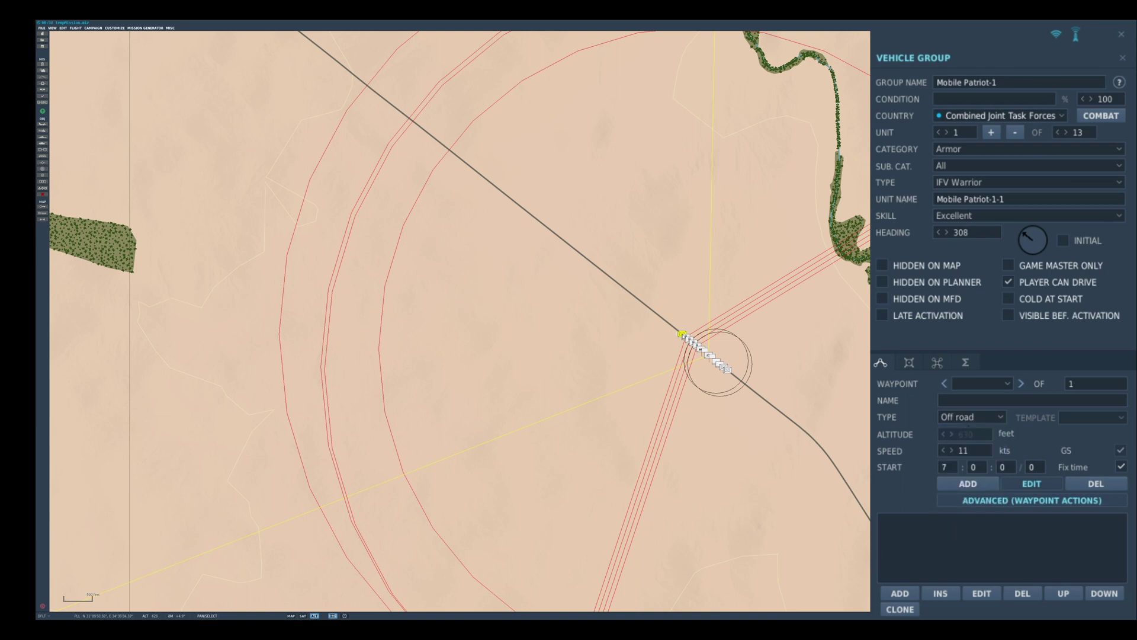
{"action": "scroll", "coordinate": [607, 398], "scroll_direction": "up", "scroll_amount": 3}
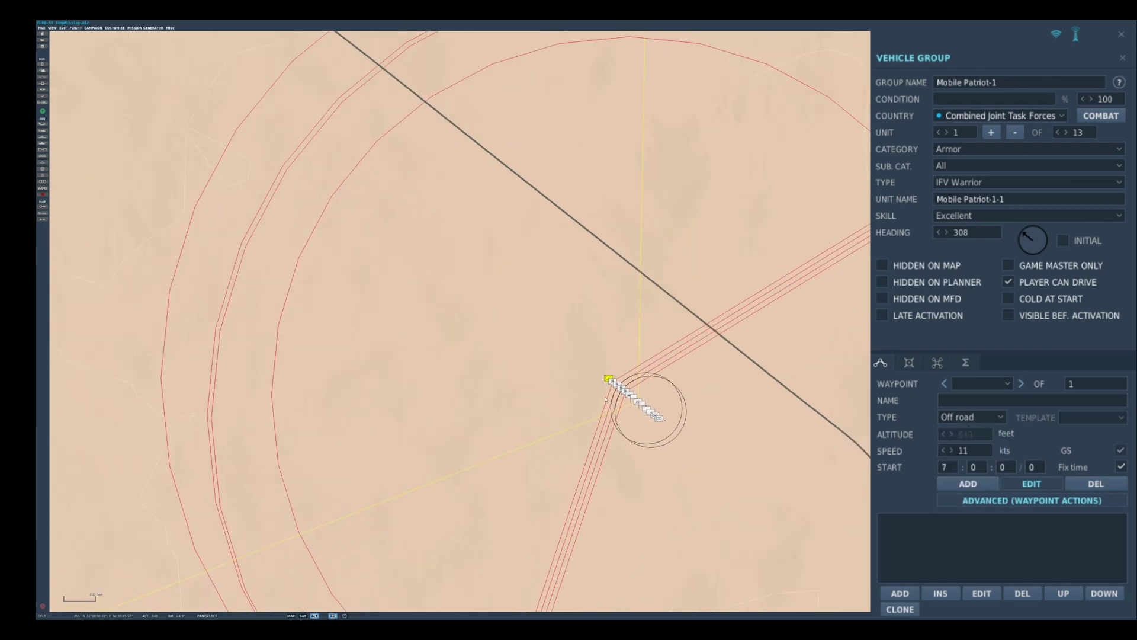
{"action": "scroll", "coordinate": [606, 398], "scroll_direction": "up", "scroll_amount": 3}
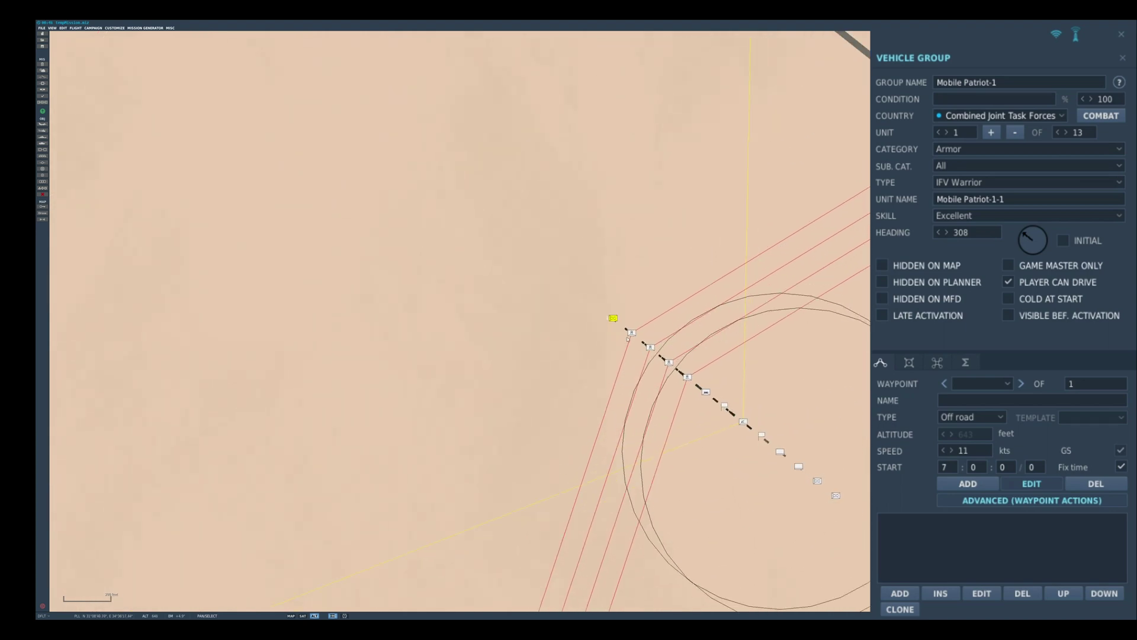
- Drag units 2–5 out of the column into a clustered SAM-site layout beside the waypoint
{"action": "left_click_drag", "start_coordinate": [632, 334], "coordinate": [508, 306]}
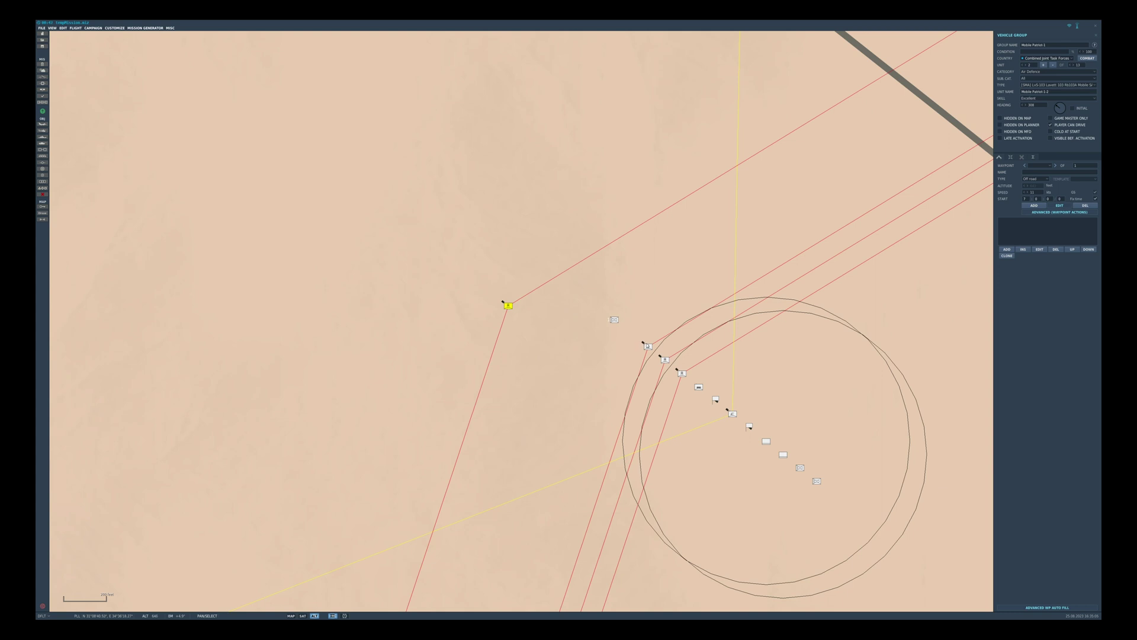
{"action": "left_click_drag", "start_coordinate": [648, 348], "coordinate": [499, 315]}
{"action": "left_click_drag", "start_coordinate": [666, 361], "coordinate": [615, 222]}
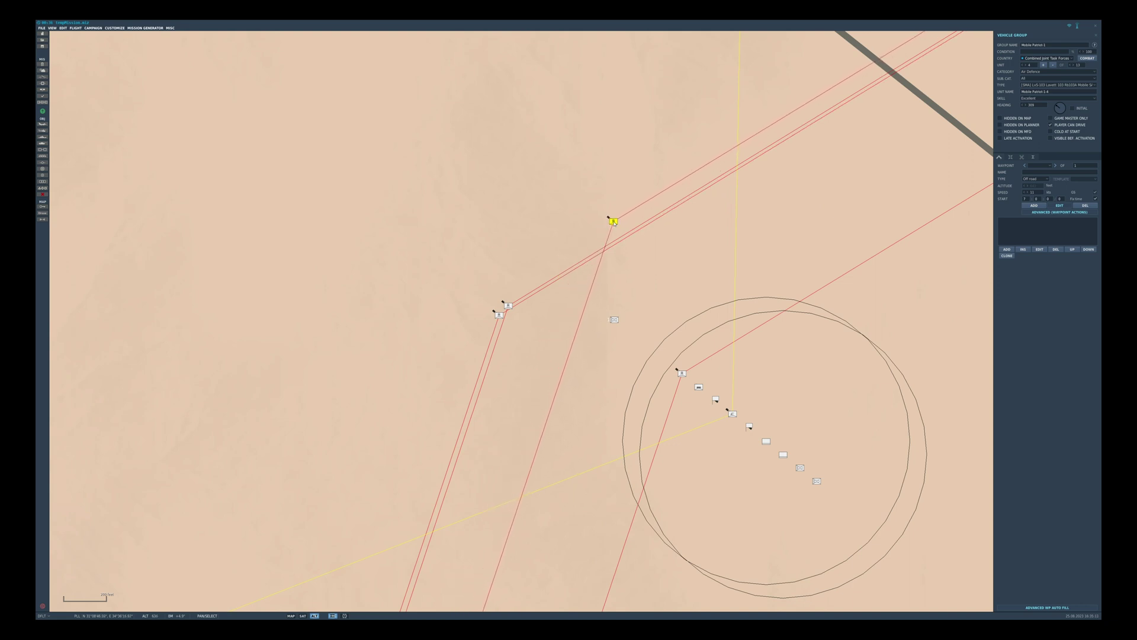
{"action": "left_click_drag", "start_coordinate": [681, 373], "coordinate": [619, 213]}
{"action": "left_click_drag", "start_coordinate": [619, 213], "coordinate": [621, 214]}
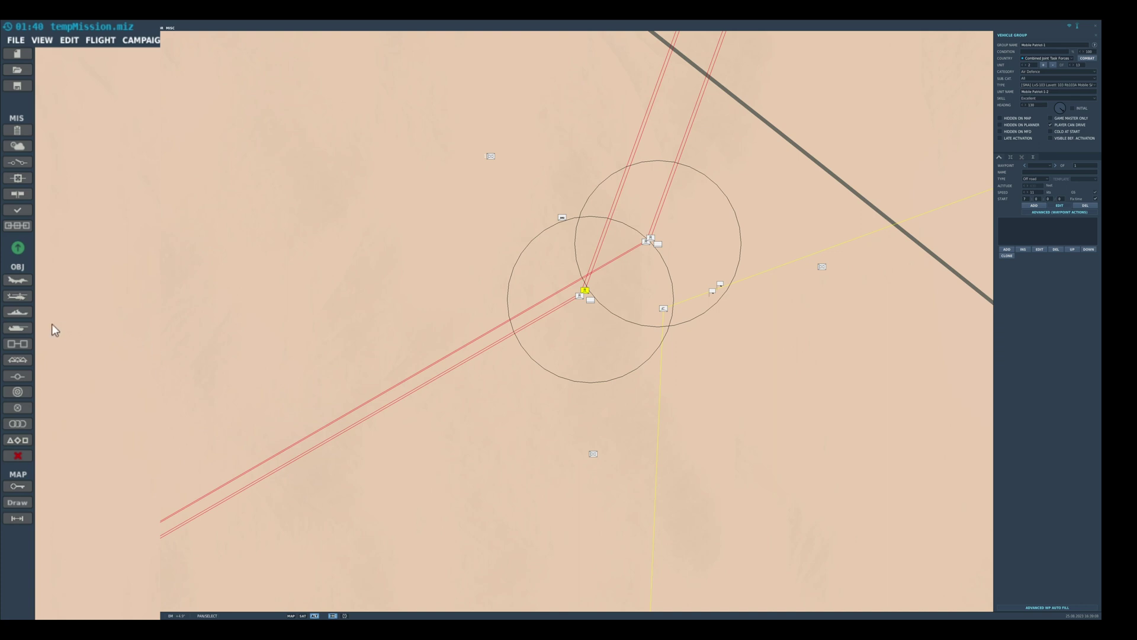
- Save Mobile Patriot-1 as a template named 'Mobile Patriot SAM site' in the Templates panel
{"action": "left_click", "coordinate": [17, 344]}
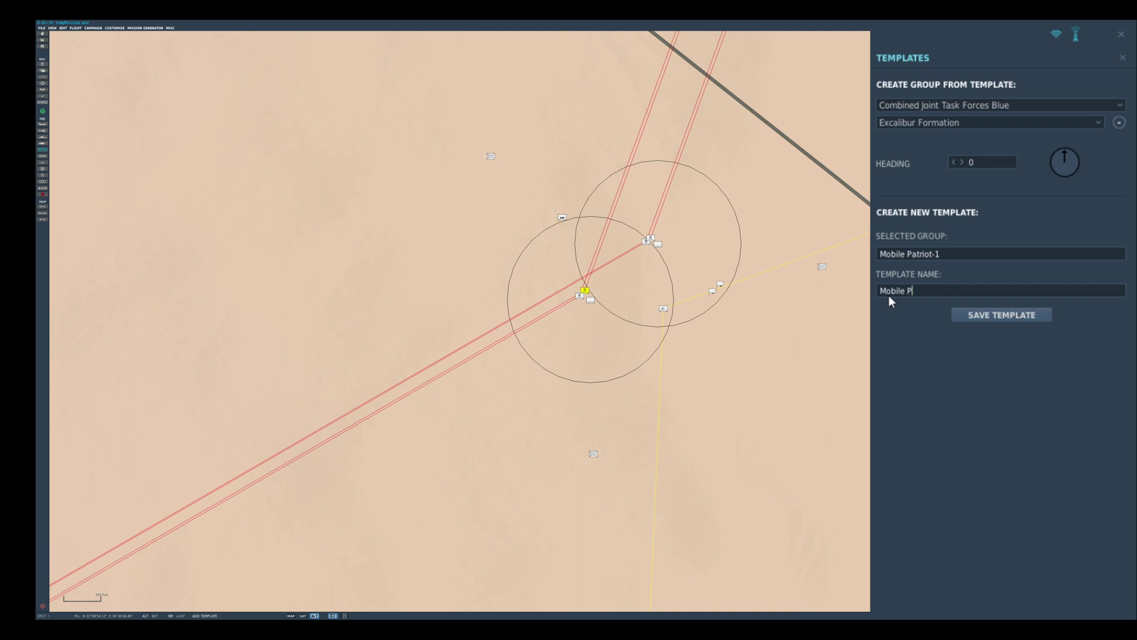
{"action": "type", "text": "ile Patriot SAM site"}
{"action": "scroll", "coordinate": [610, 333], "scroll_direction": "down", "scroll_amount": 3}
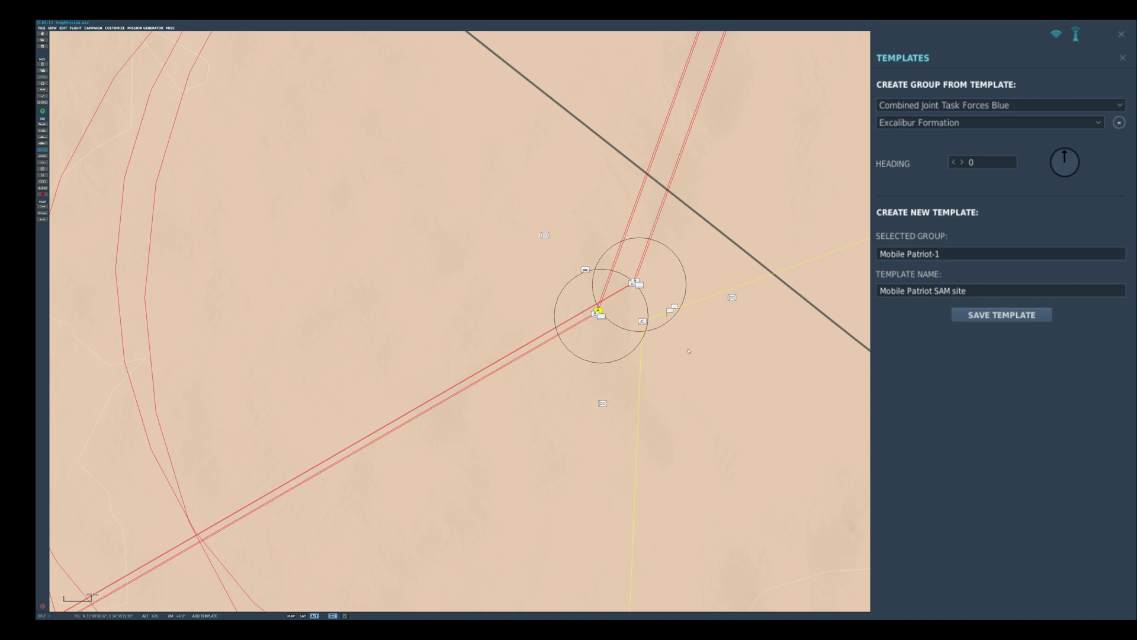
{"action": "scroll", "coordinate": [502, 393], "scroll_direction": "down", "scroll_amount": 1}
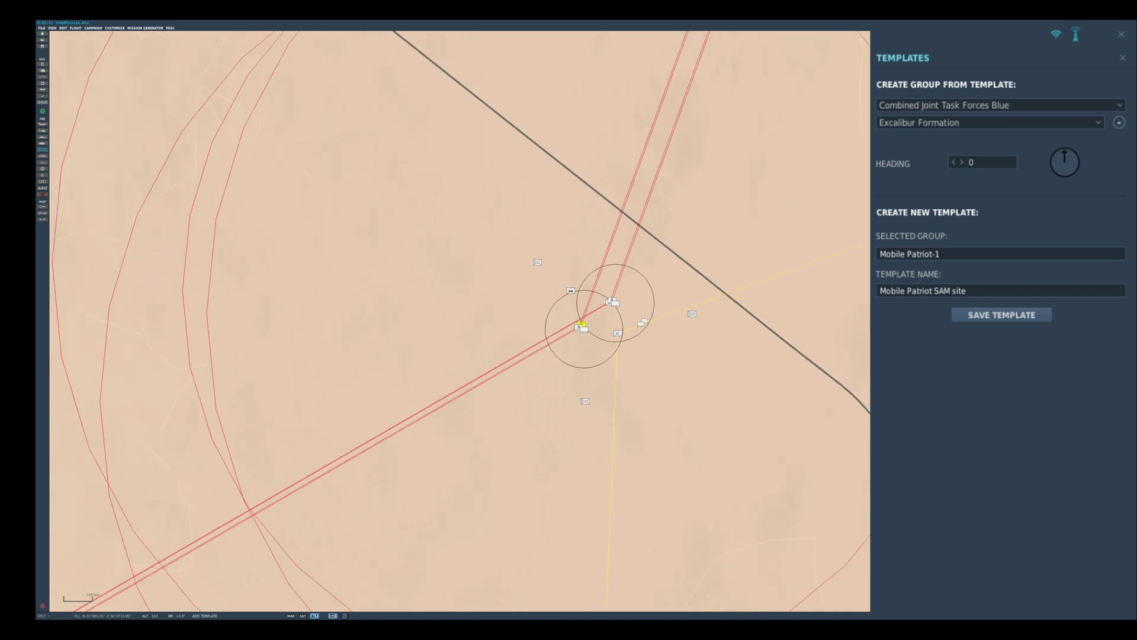
- Place two test copies of the Mobile Patriot SAM site template on the map
{"action": "left_click", "coordinate": [918, 122]}
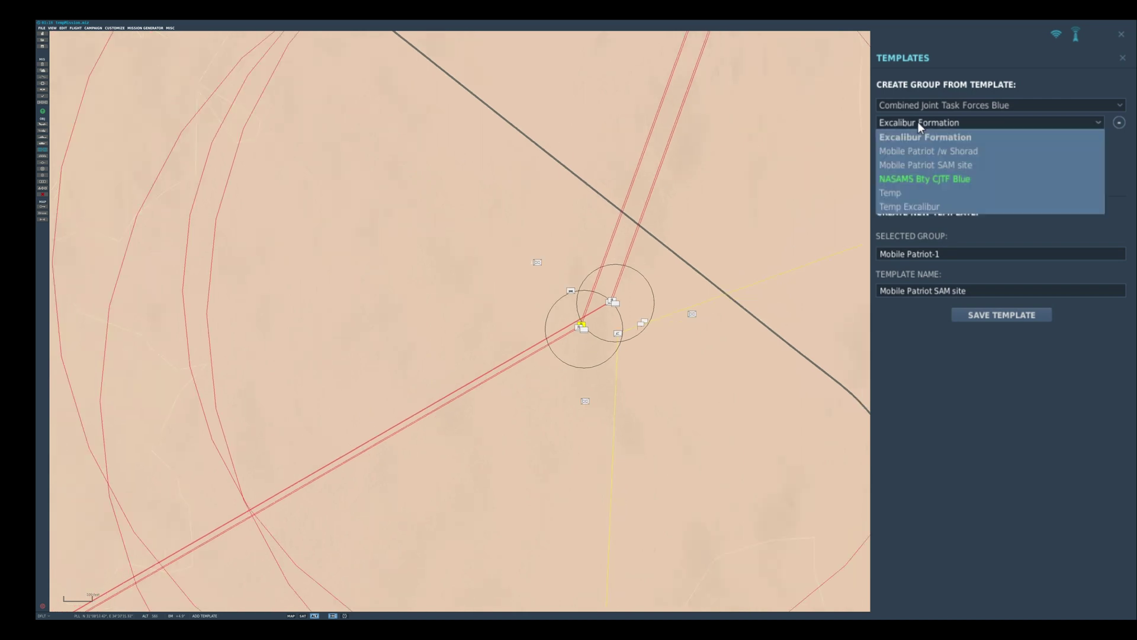
{"action": "left_click", "coordinate": [931, 165]}
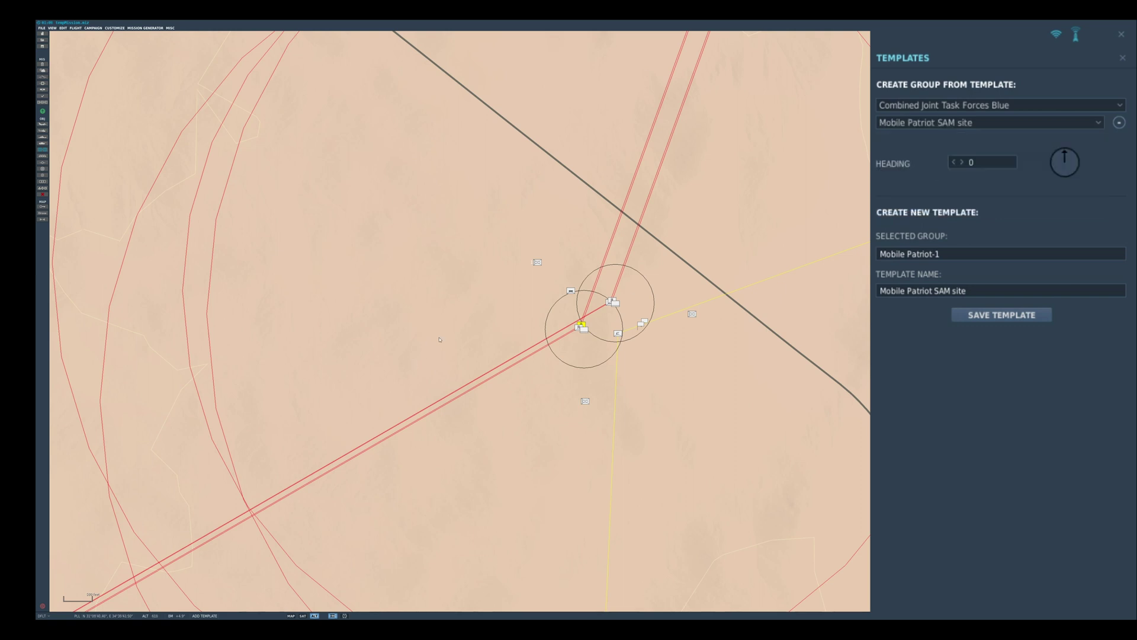
{"action": "left_click", "coordinate": [376, 397]}
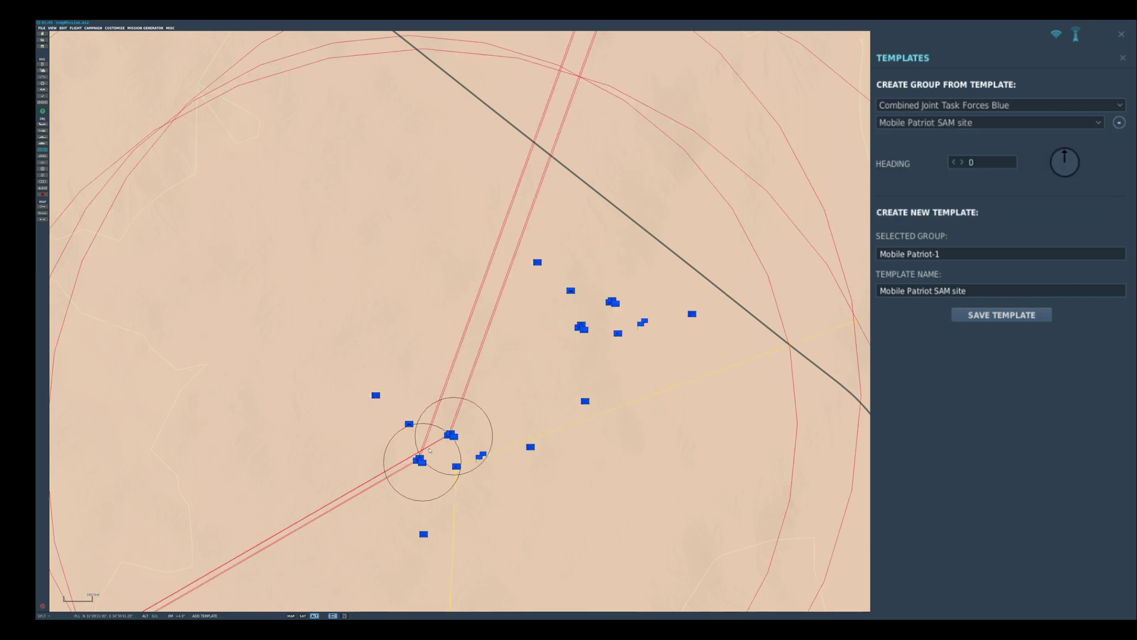
{"action": "left_click", "coordinate": [342, 383]}
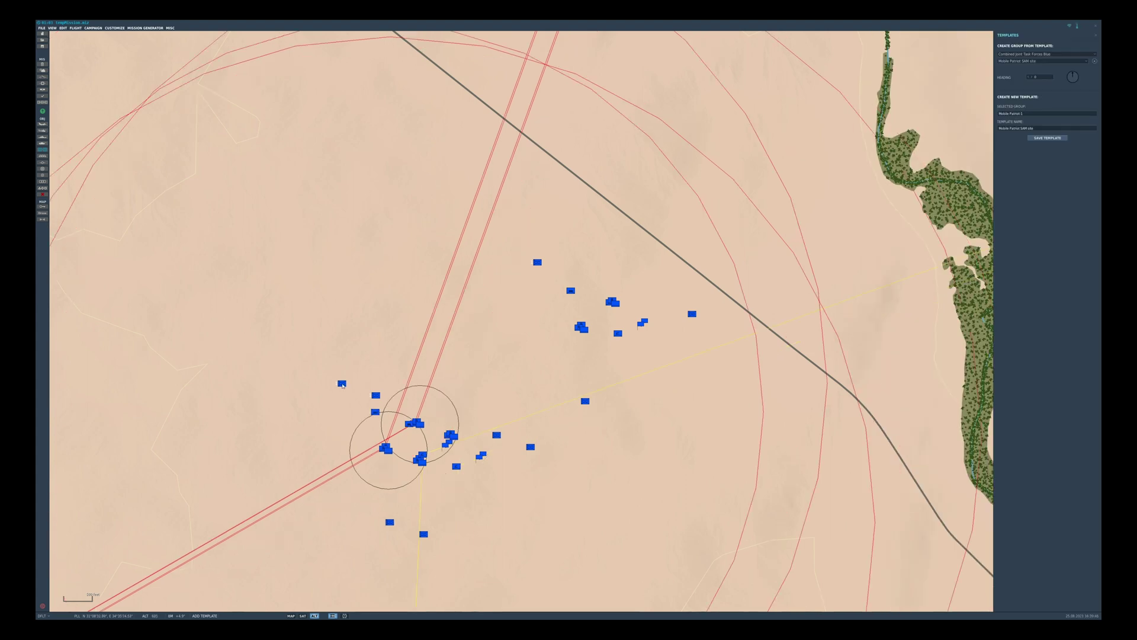
{"action": "key", "text": "Escape"}
- Delete both test template groups
{"action": "left_click", "coordinate": [420, 426]}
{"action": "key", "text": "Delete"}
{"action": "left_click", "coordinate": [453, 437]}
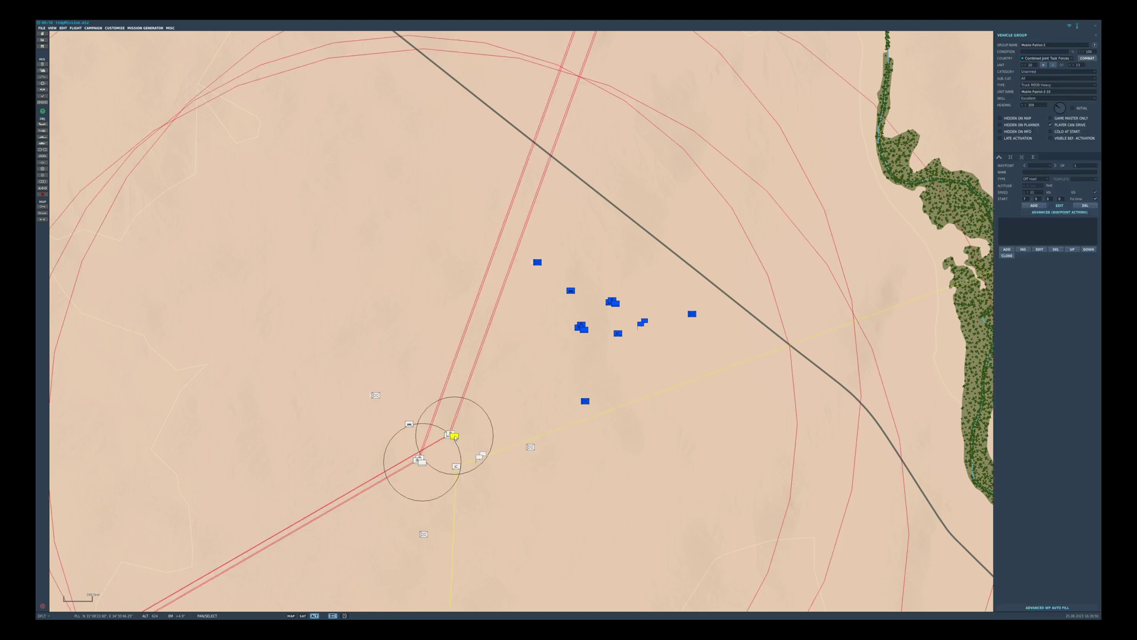
{"action": "key", "text": "Delete"}
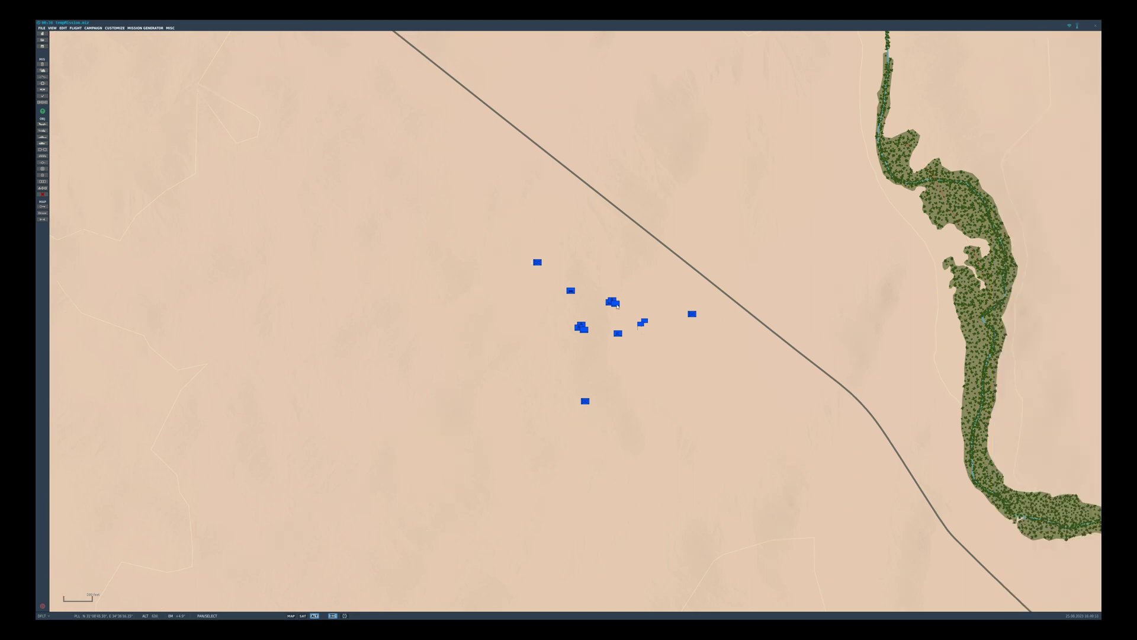
- Set Mobile Patriot-1's starting waypoint type back to On road
{"action": "left_click", "coordinate": [616, 304]}
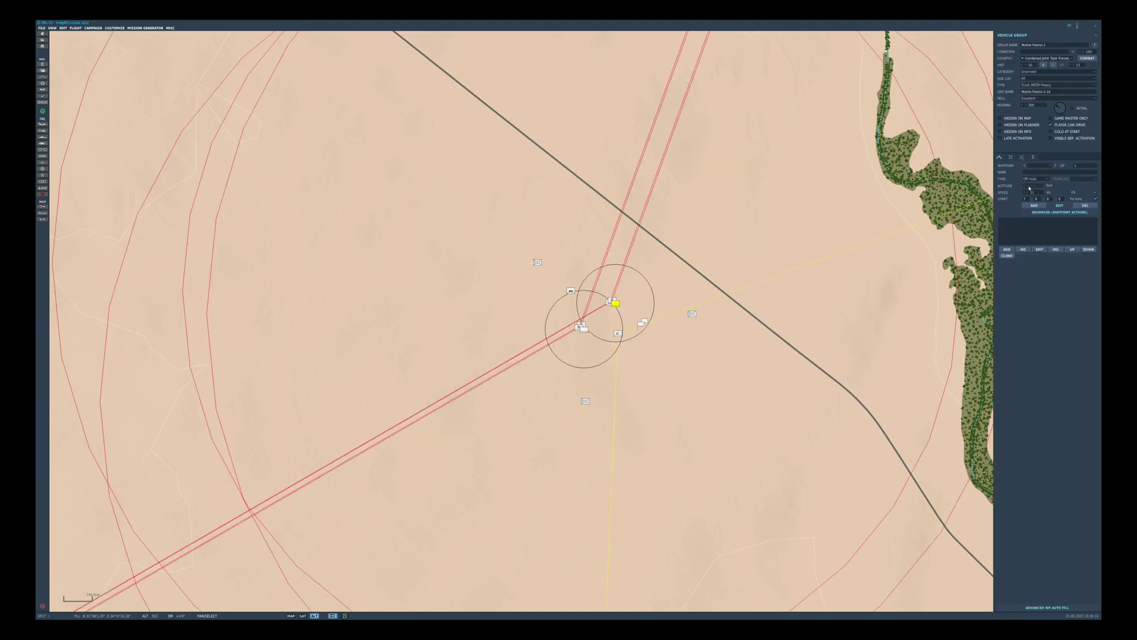
{"action": "left_click", "coordinate": [1031, 180]}
{"action": "left_click", "coordinate": [968, 446]}
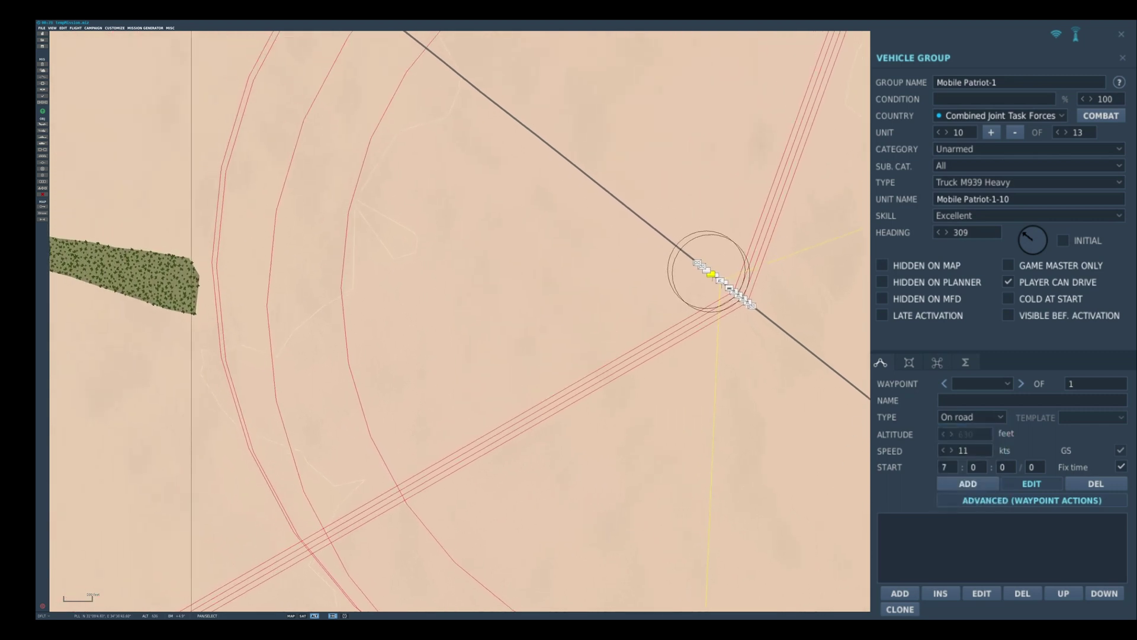
- Add two new waypoints further along the road to Mobile Patriot-1's route
{"action": "left_click", "coordinate": [968, 484]}
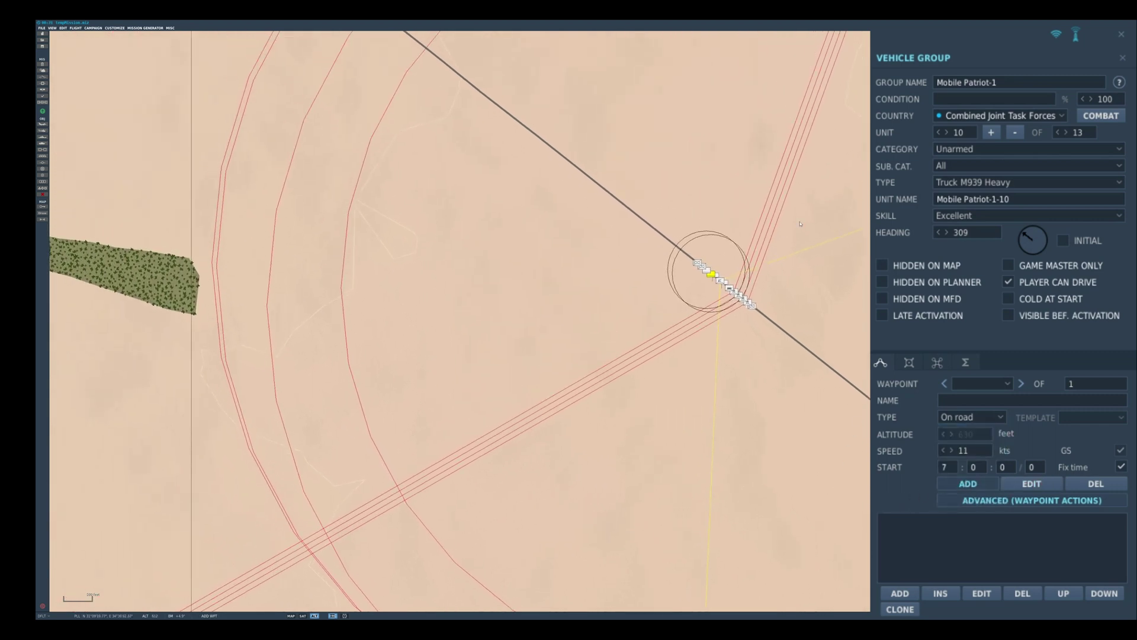
{"action": "left_click", "coordinate": [628, 207]}
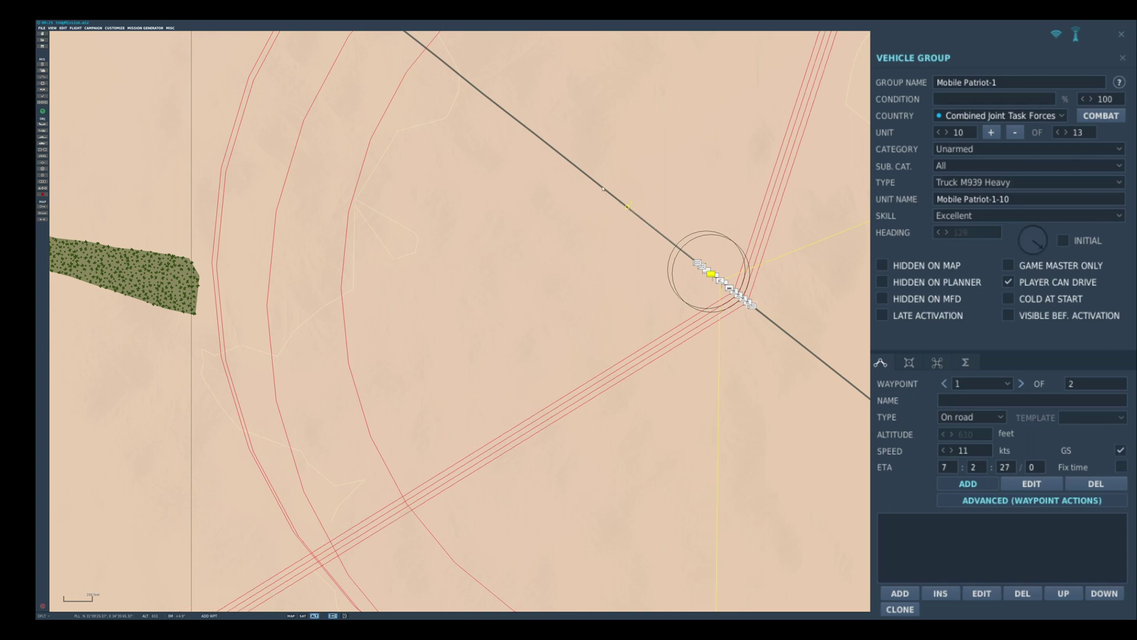
{"action": "left_click", "coordinate": [603, 188]}
- Set waypoint 2's type to Custom with the Mobile Patriot template
{"action": "left_click", "coordinate": [968, 418]}
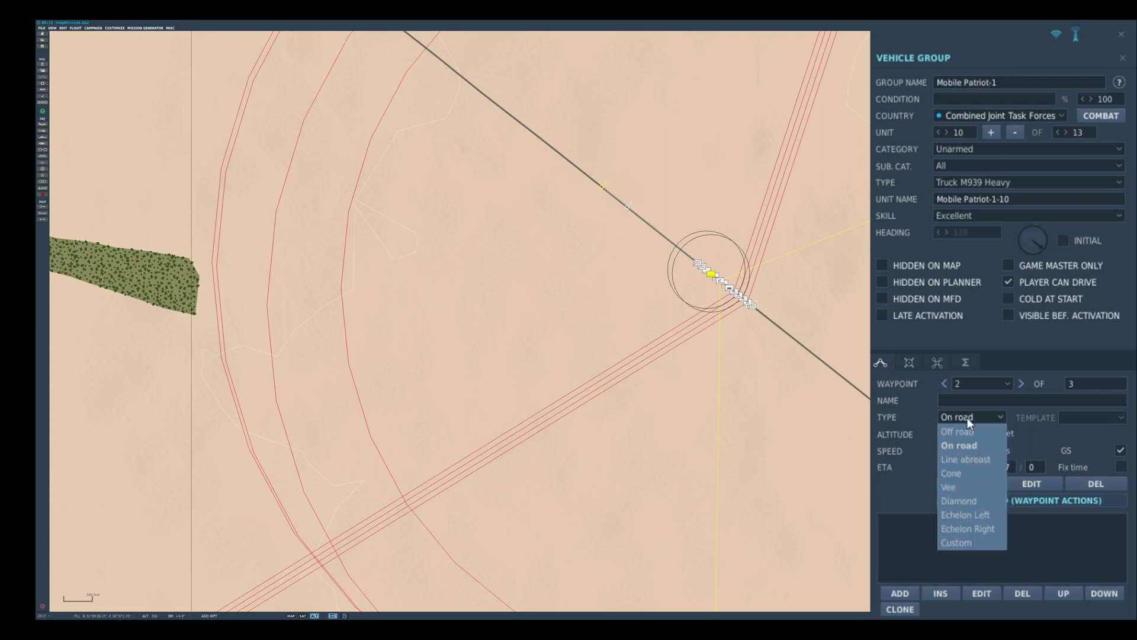
{"action": "left_click", "coordinate": [957, 543]}
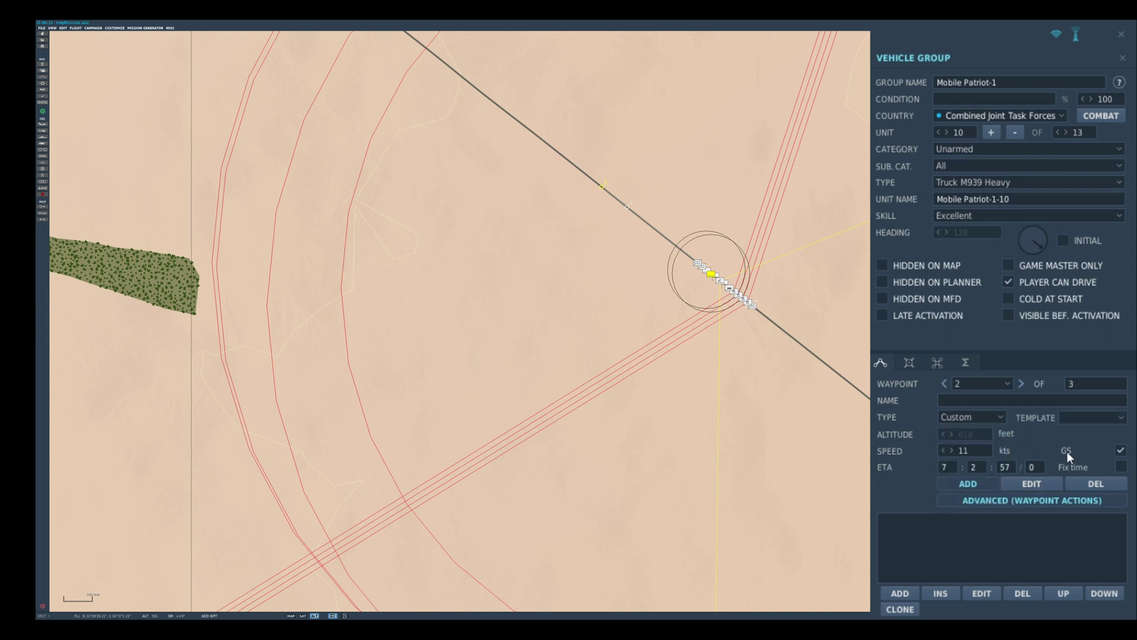
{"action": "left_click", "coordinate": [1089, 417]}
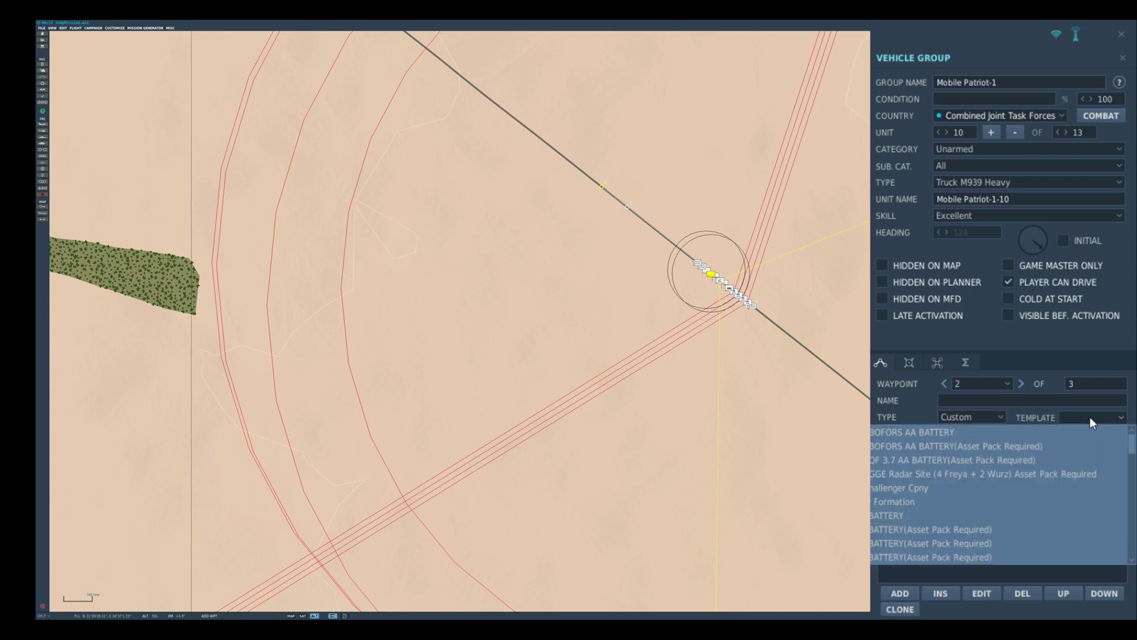
{"action": "scroll", "coordinate": [1058, 443], "scroll_direction": "down", "scroll_amount": 3}
{"action": "scroll", "coordinate": [1058, 445], "scroll_direction": "down", "scroll_amount": 4}
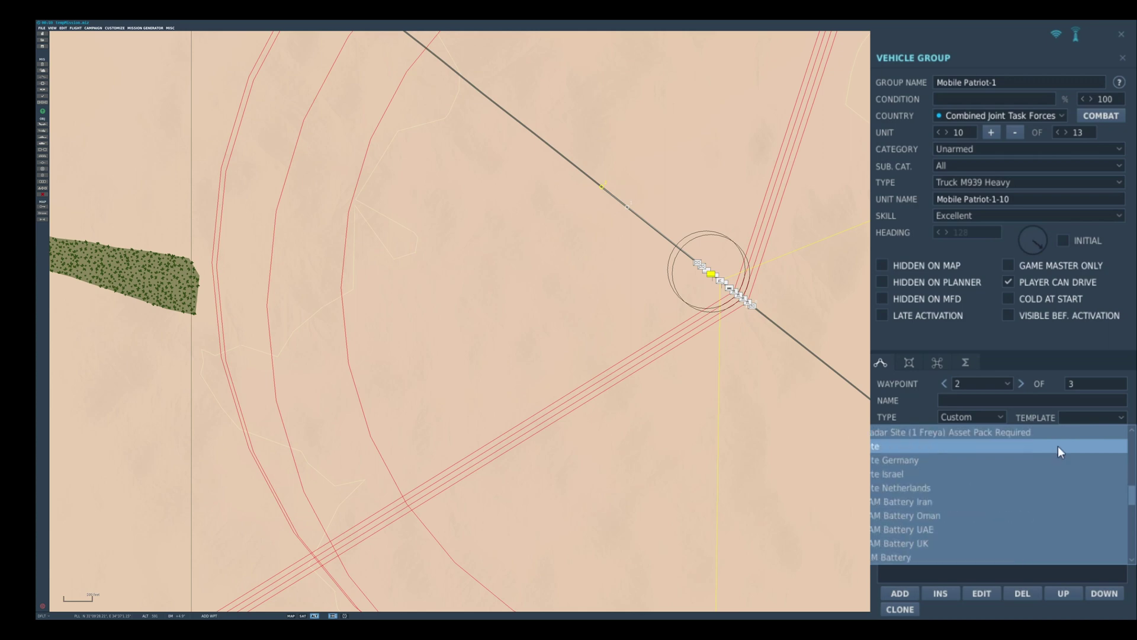
{"action": "scroll", "coordinate": [1057, 446], "scroll_direction": "up", "scroll_amount": 3}
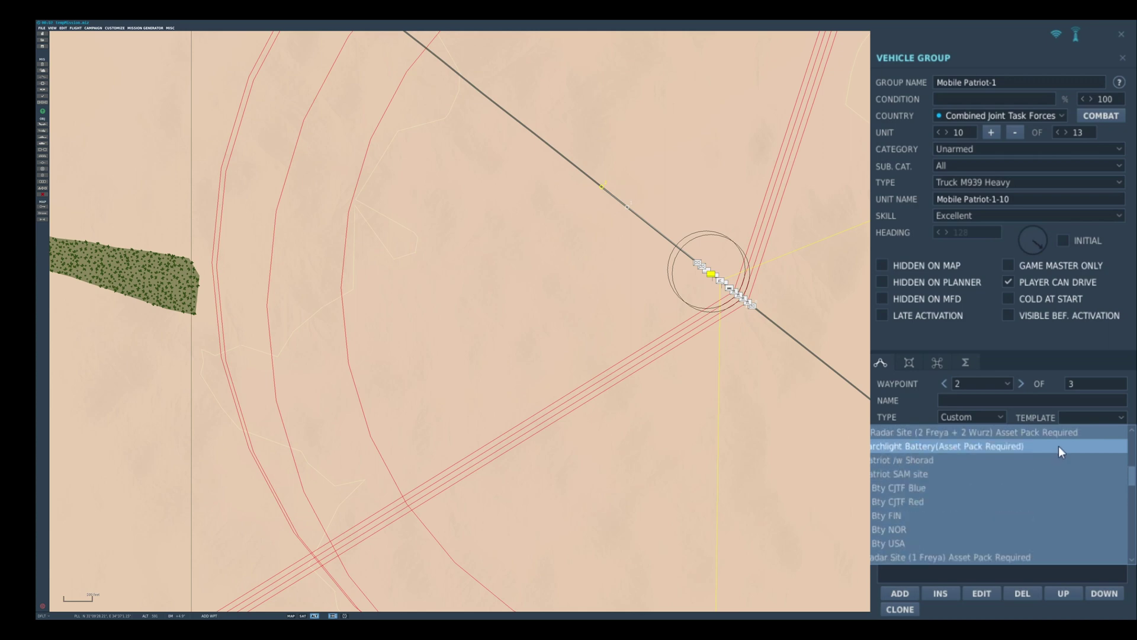
{"action": "left_click", "coordinate": [944, 468]}
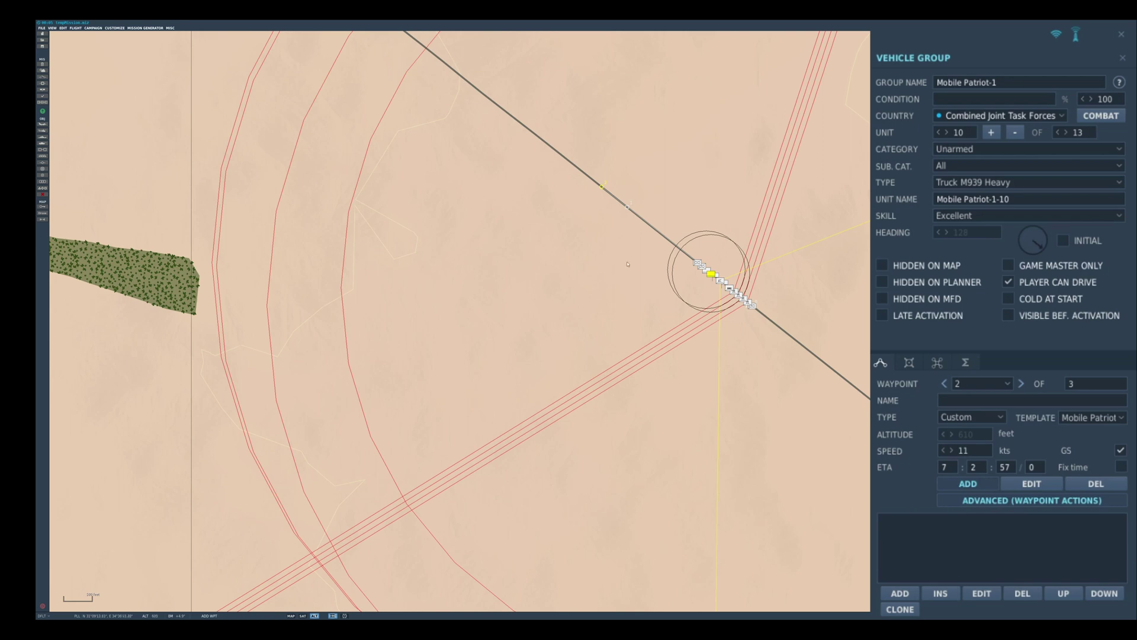
{"action": "left_click", "coordinate": [568, 203]}
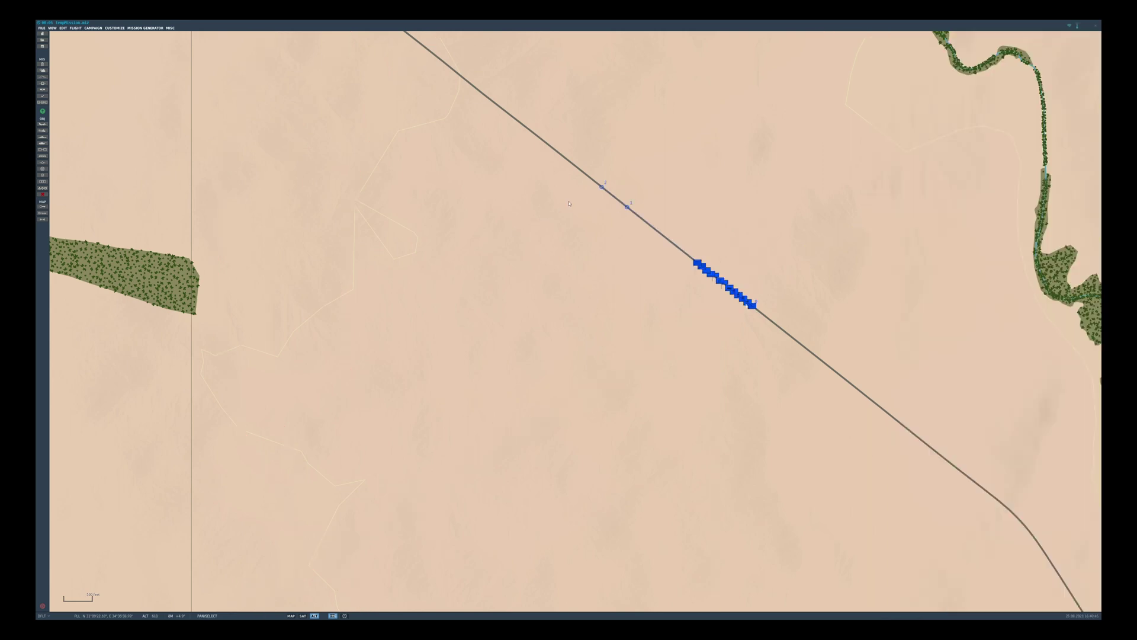
- Move waypoint 2 off-road to the southwest and give waypoint 0 an Alarm State Green action
{"action": "left_click", "coordinate": [601, 187]}
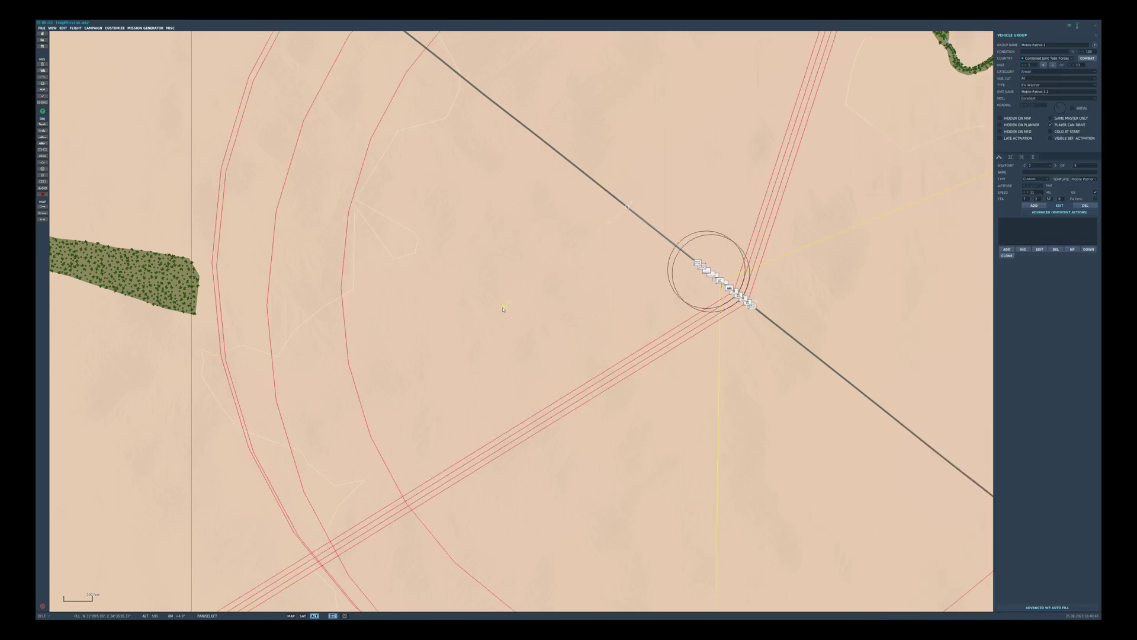
{"action": "left_click", "coordinate": [474, 335]}
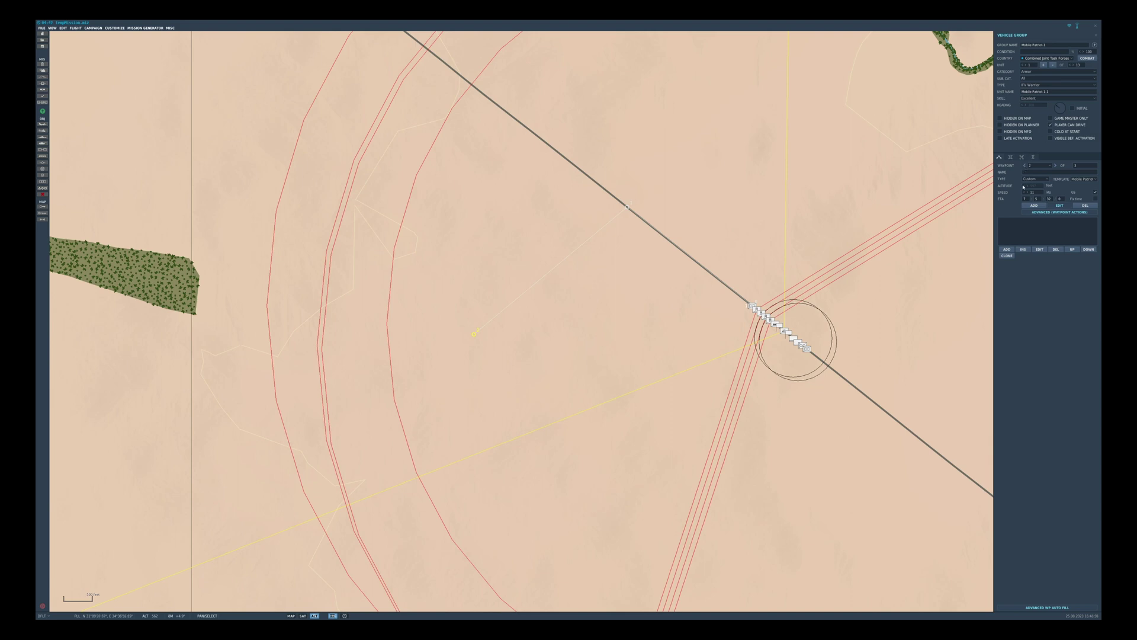
{"action": "left_click", "coordinate": [1025, 166]}
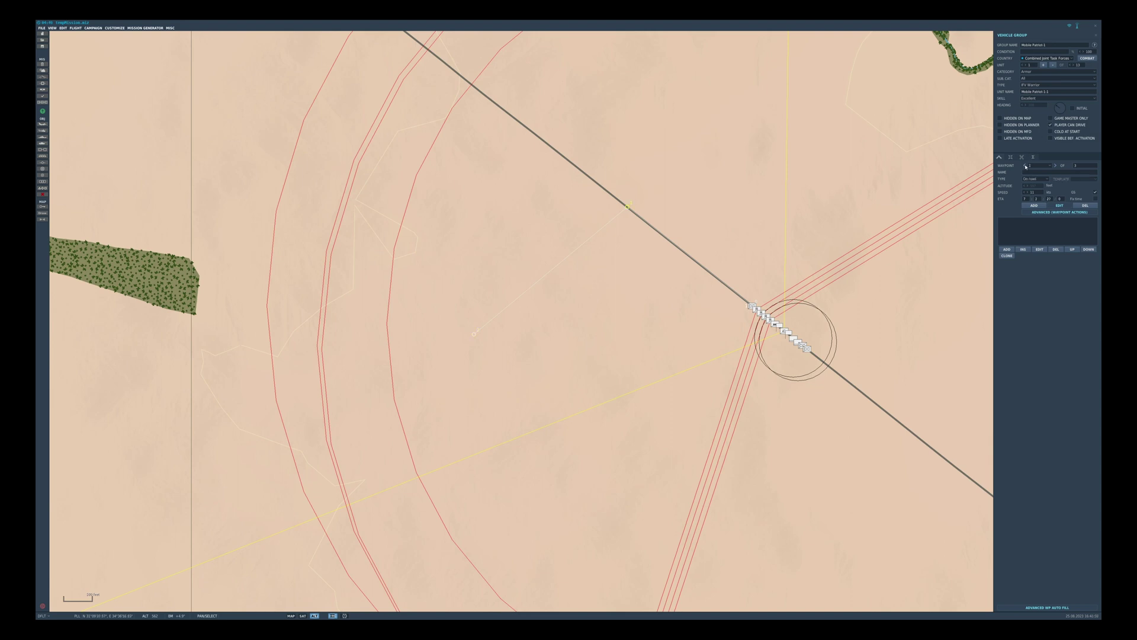
{"action": "left_click", "coordinate": [1007, 248]}
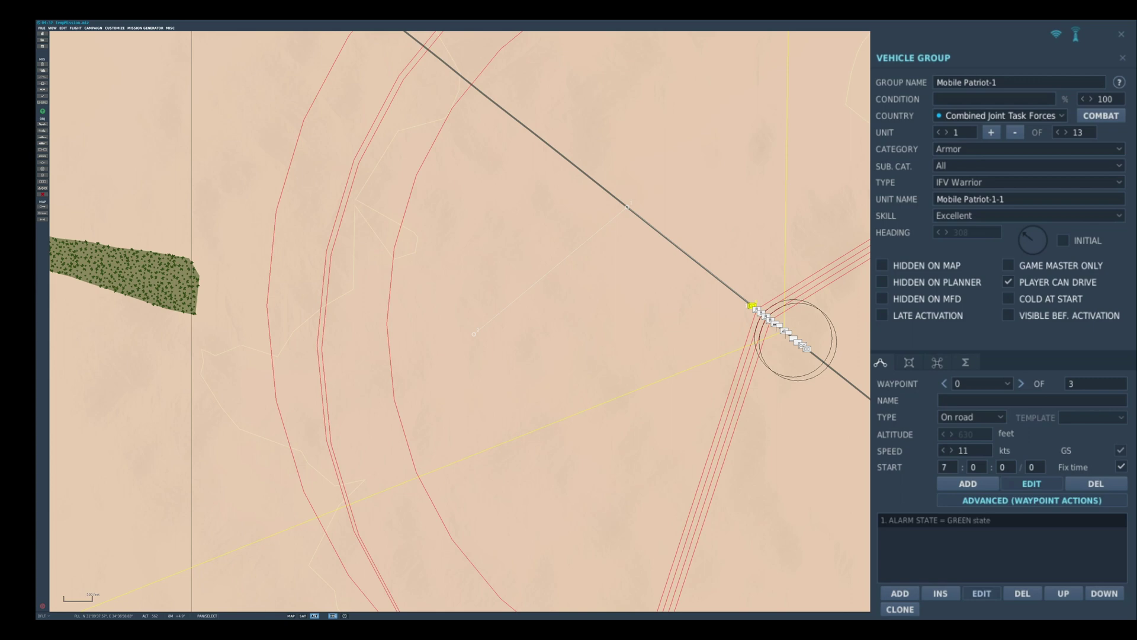
- Add an Alarm State Red action to waypoint 2, the Mobile Patriot template waypoint
{"action": "left_click", "coordinate": [1021, 384]}
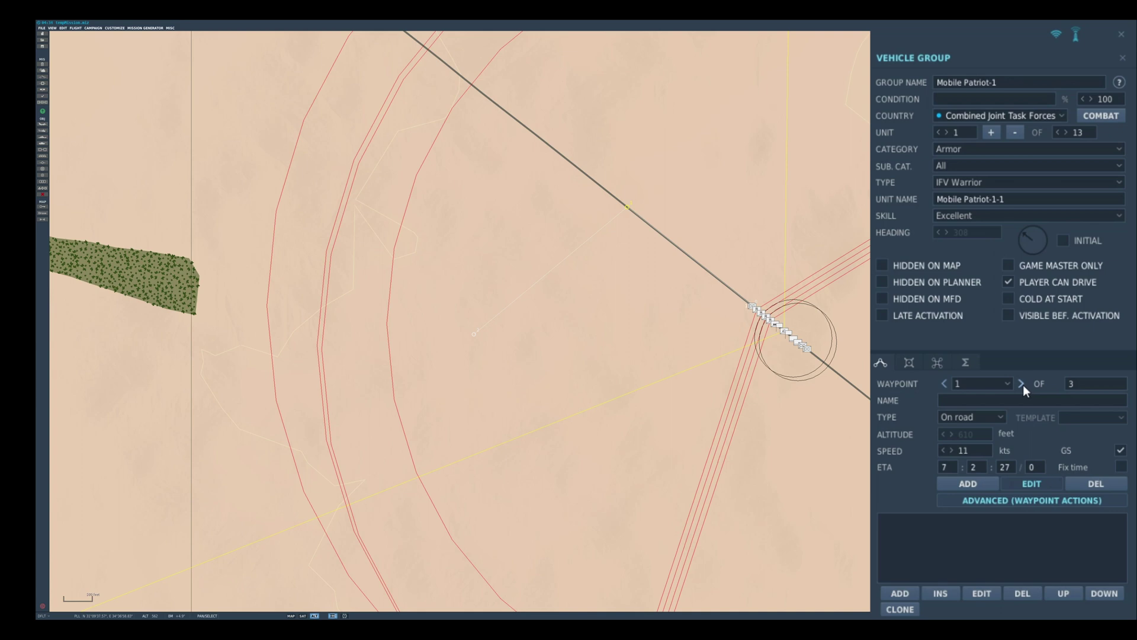
{"action": "left_click", "coordinate": [1021, 384]}
{"action": "left_click", "coordinate": [898, 594]}
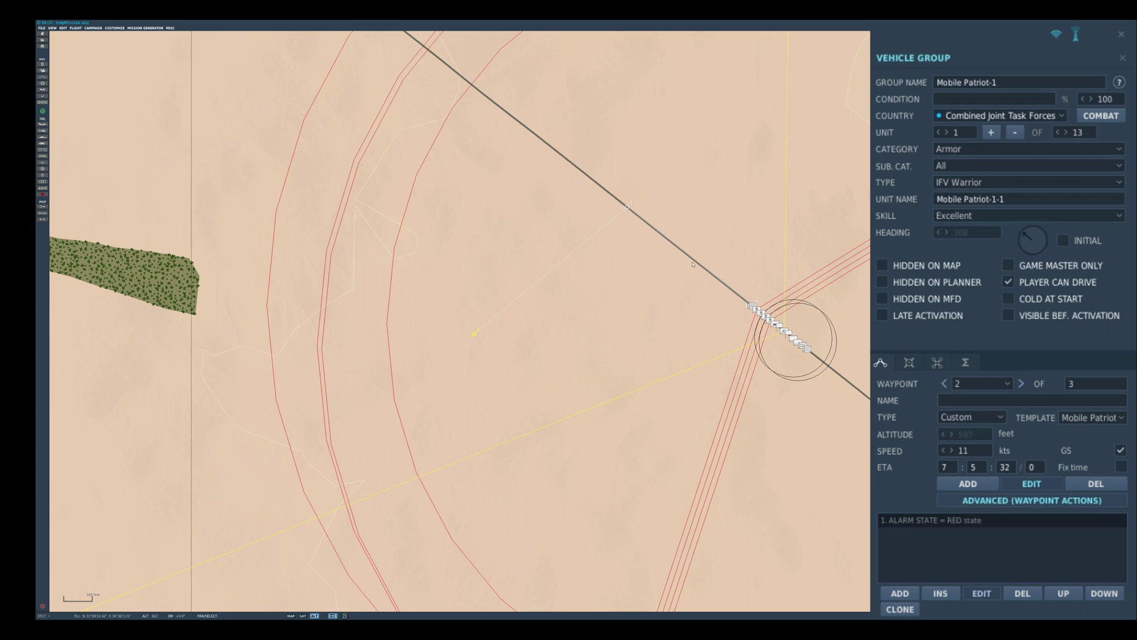
{"action": "left_click", "coordinate": [653, 295]}
{"action": "scroll", "coordinate": [654, 295], "scroll_direction": "down", "scroll_amount": 3}
{"action": "scroll", "coordinate": [654, 294], "scroll_direction": "down", "scroll_amount": 2}
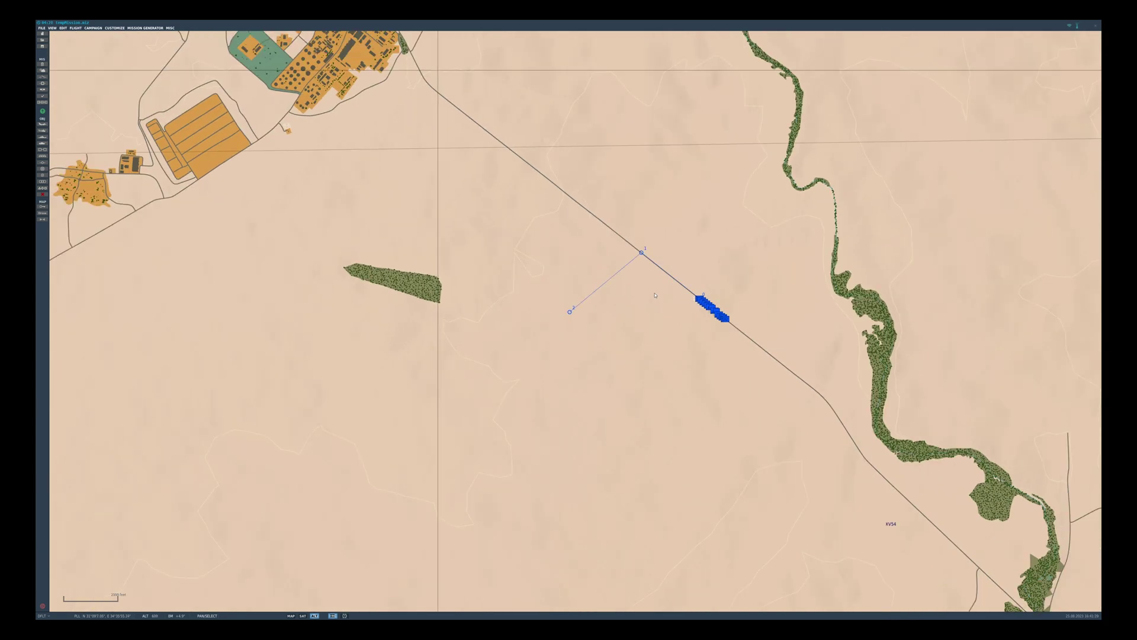